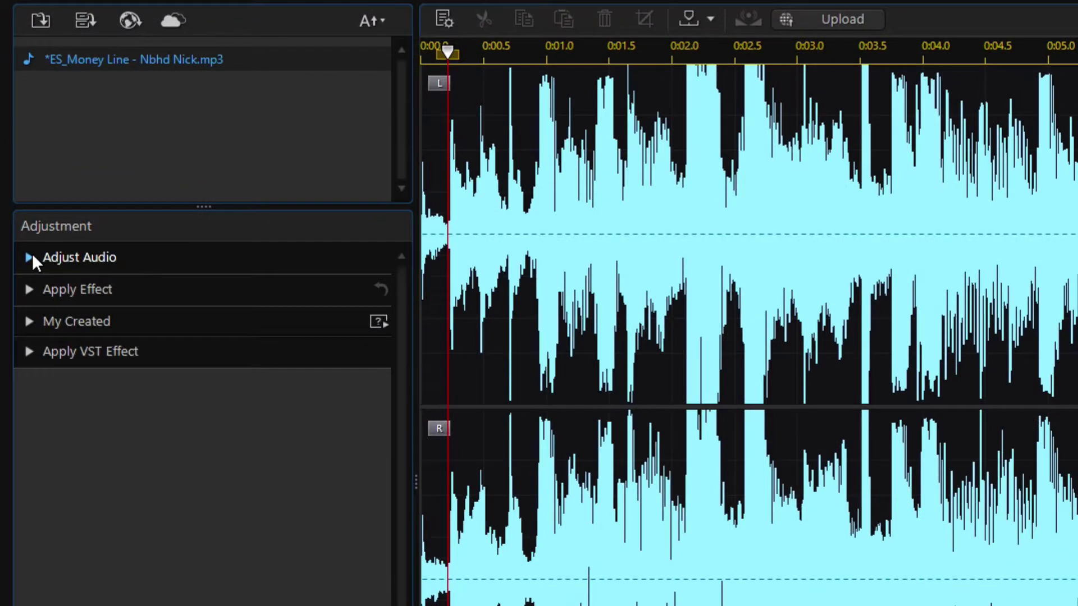
Open the Boost adjustment, then select and preview the 0:07.352–0:08.397 stretch of the waveform.
left_click(29, 258)
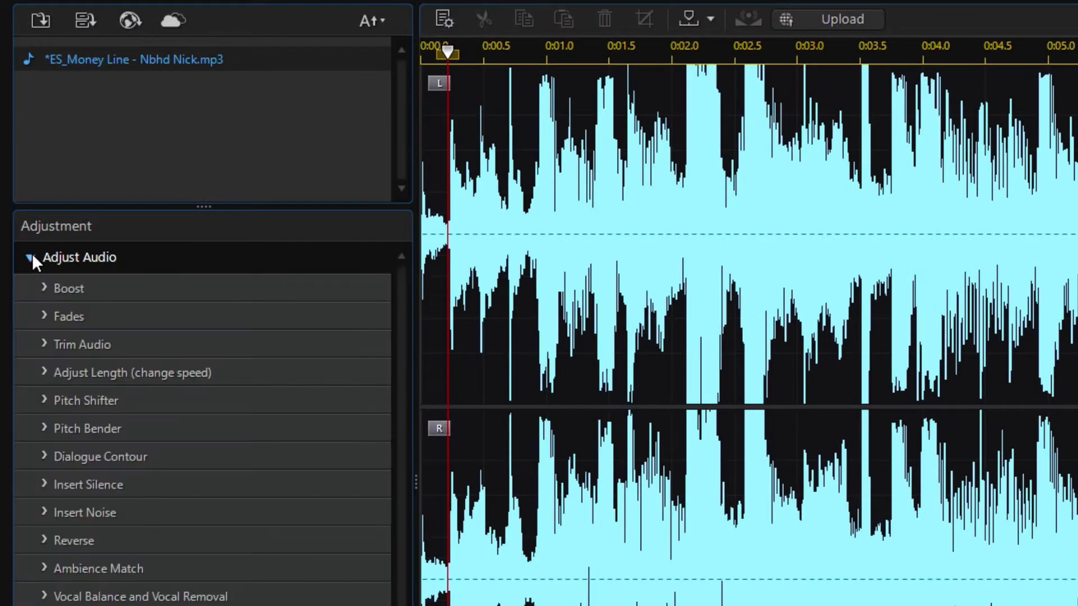
left_click(44, 288)
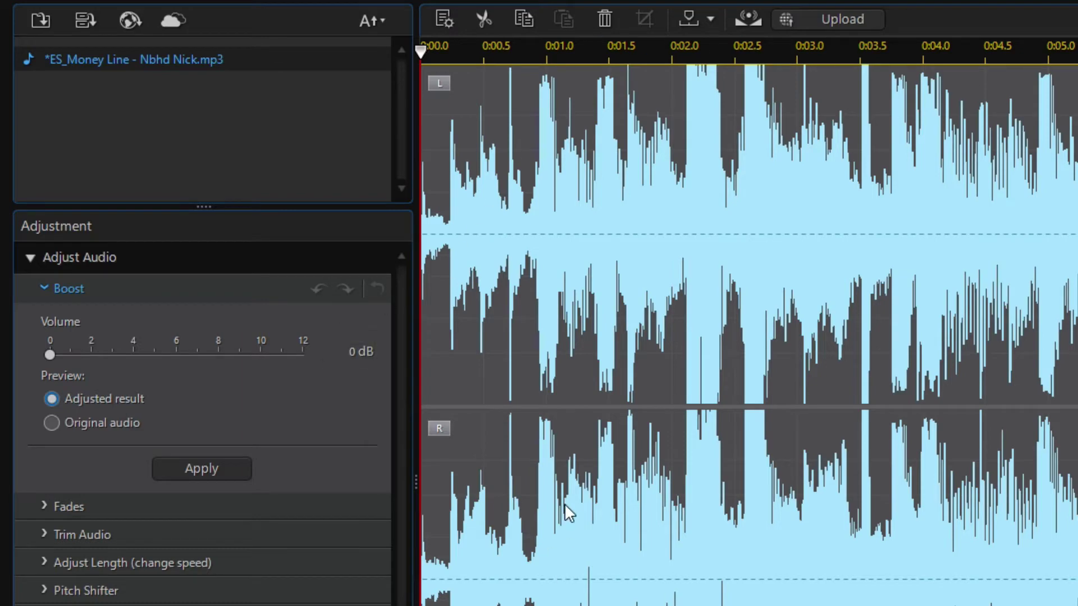
left_click(687, 341)
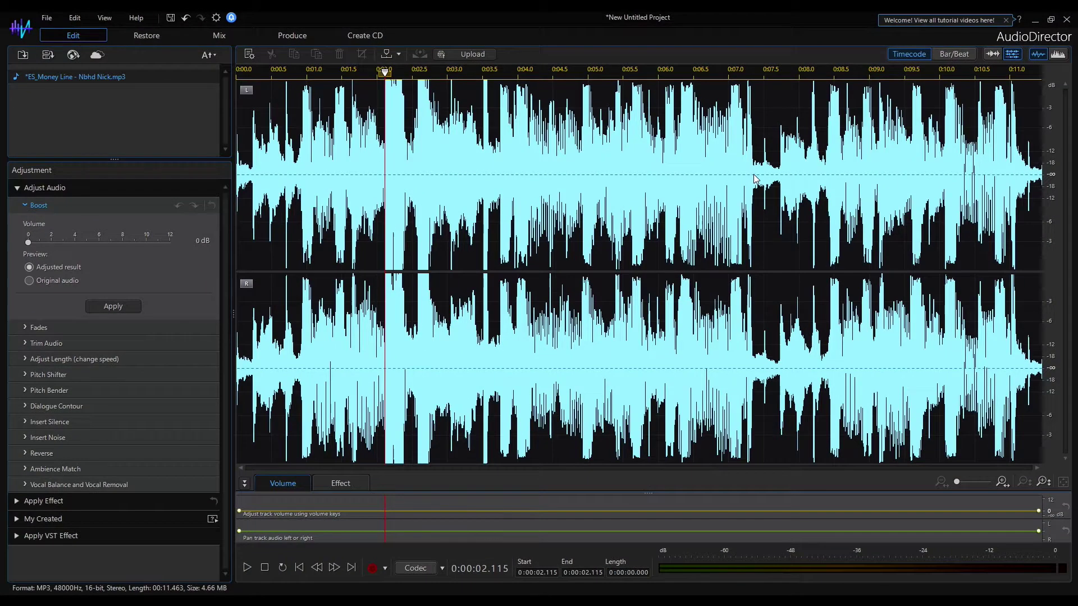
left_click_drag(753, 178, 781, 184)
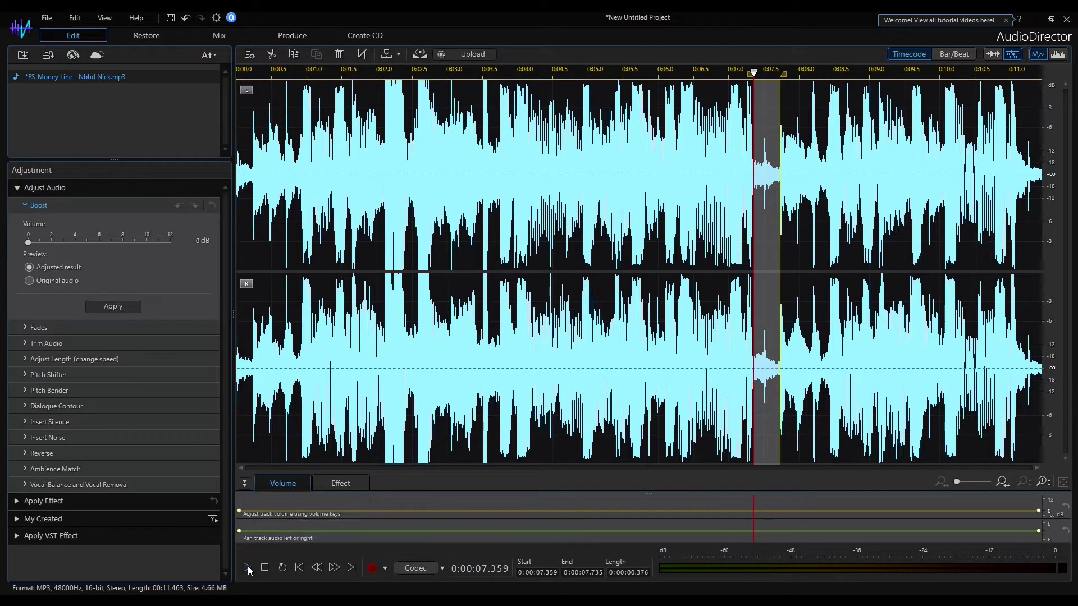
left_click_drag(754, 175, 827, 180)
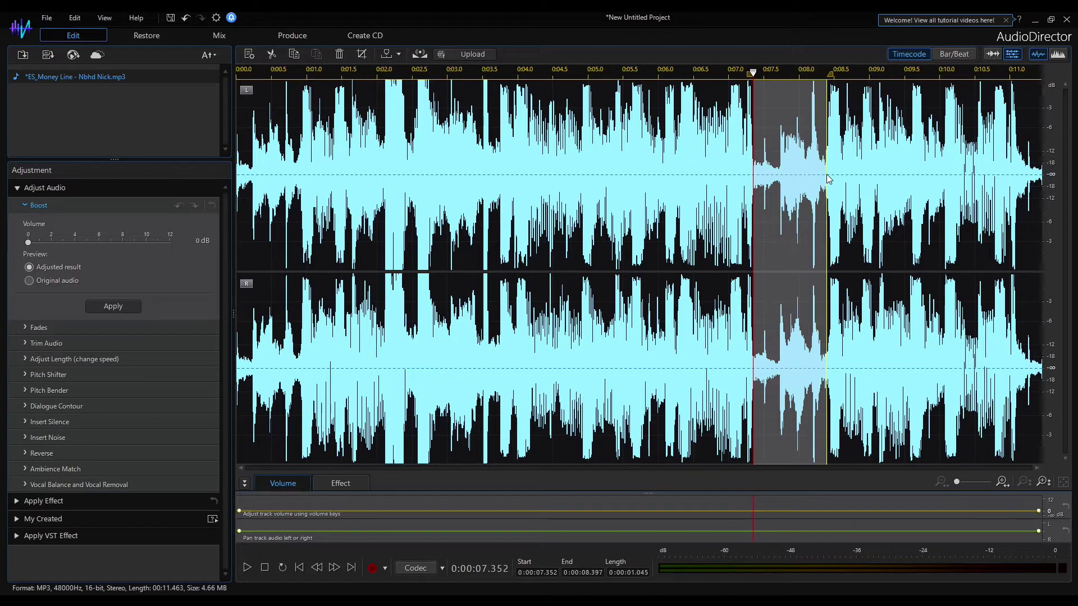
left_click(246, 568)
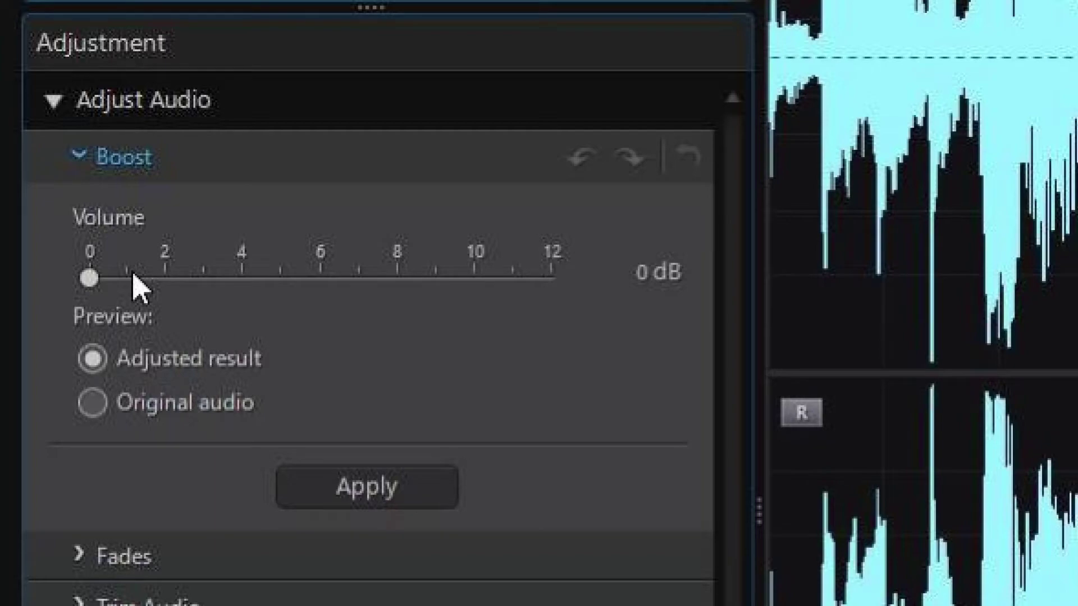
Set Boost volume to 6 dB, preview it, and apply it to the selected stretch.
left_click_drag(87, 281, 341, 292)
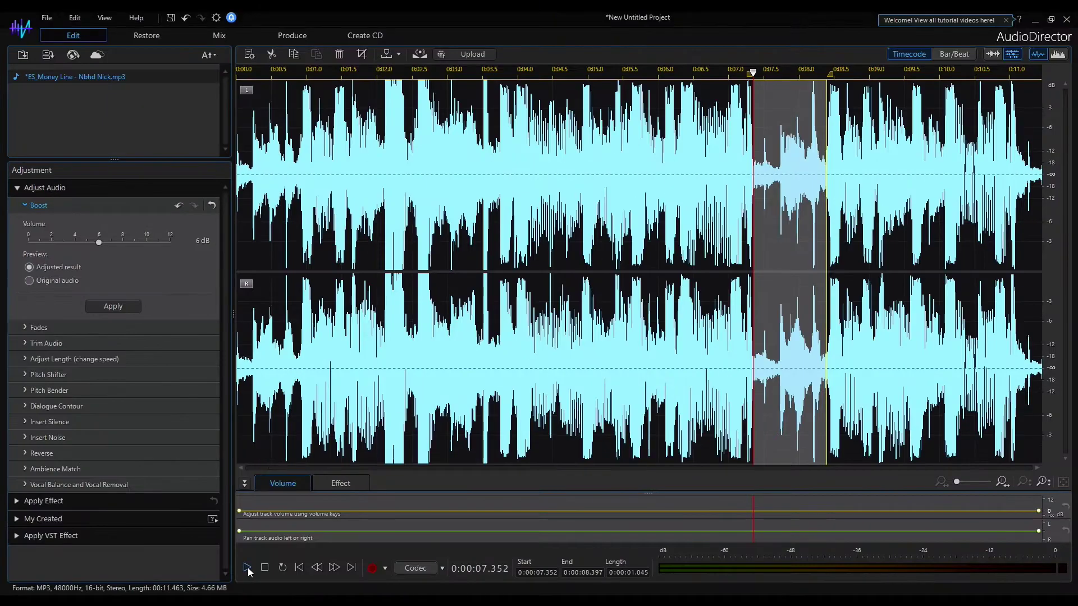
left_click(248, 568)
left_click(107, 308)
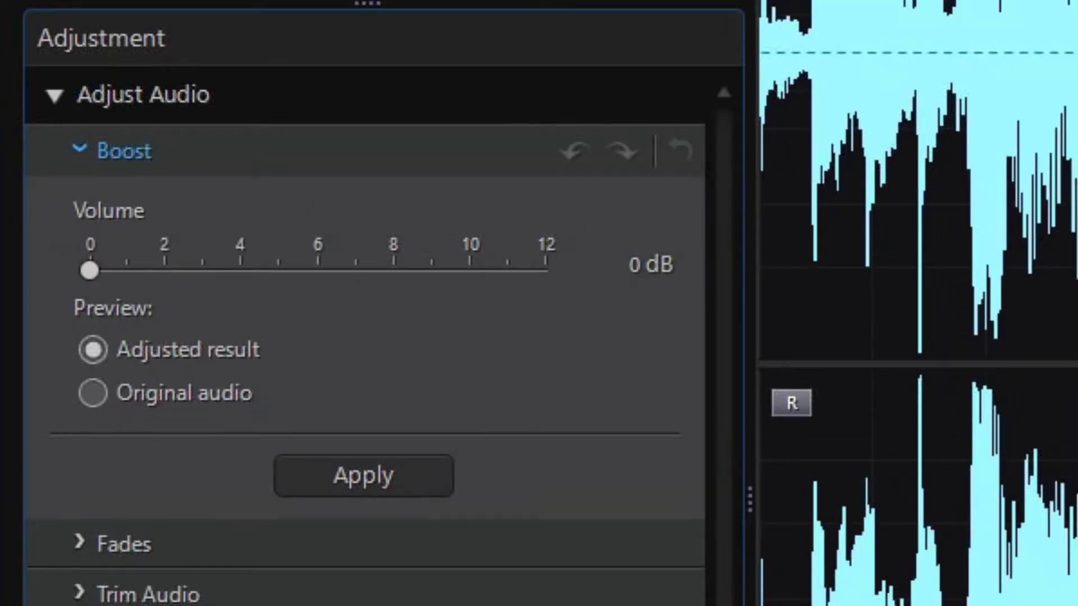
left_click(621, 272)
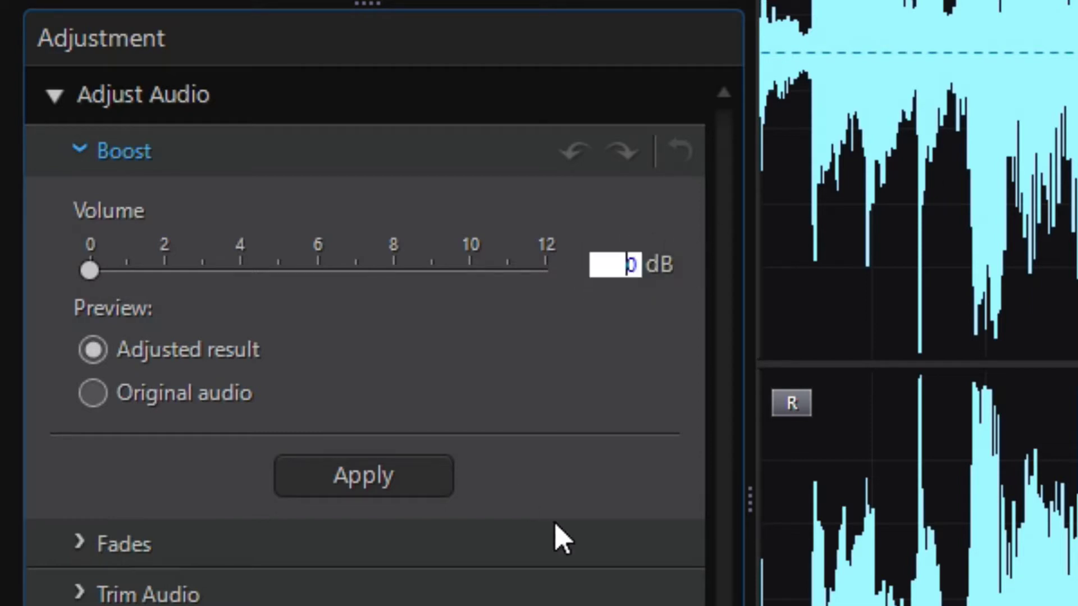
key("BackSpace")
type("-5")
key("Return")
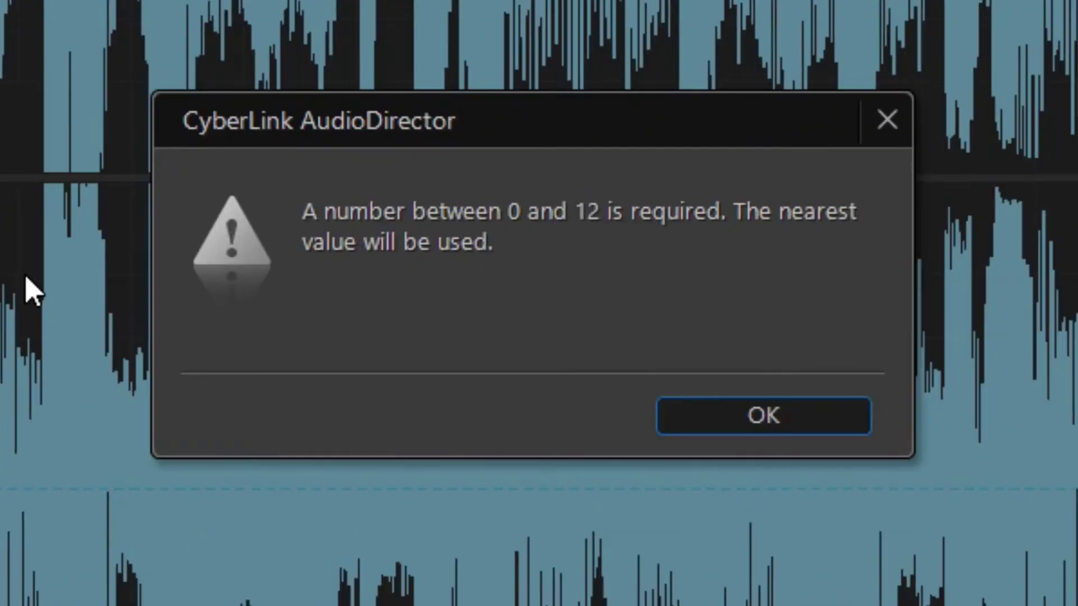
left_click(775, 412)
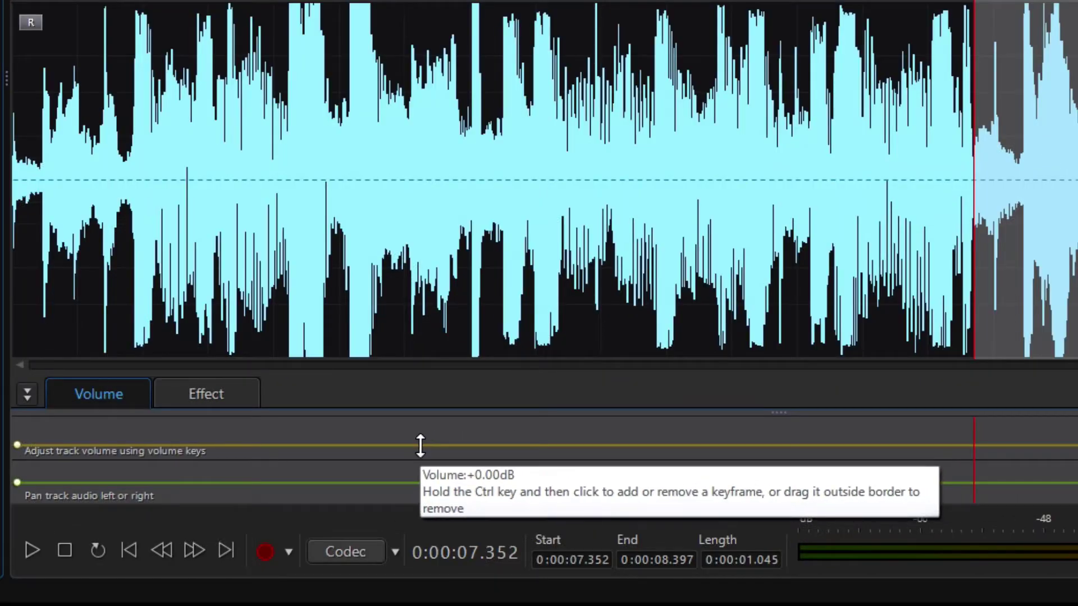
left_click_drag(419, 445, 417, 429)
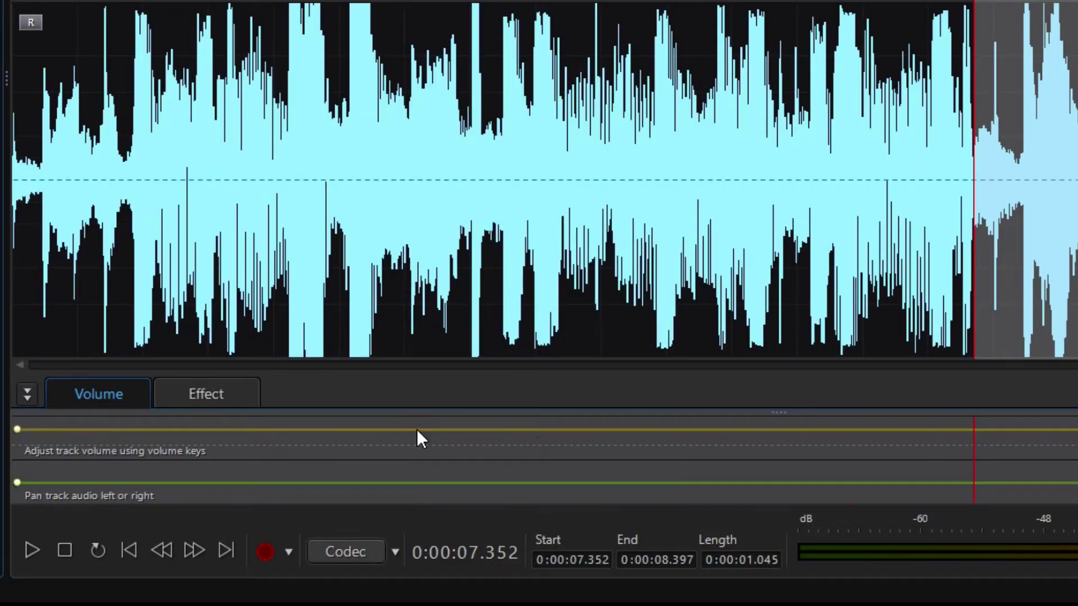
left_click(27, 549)
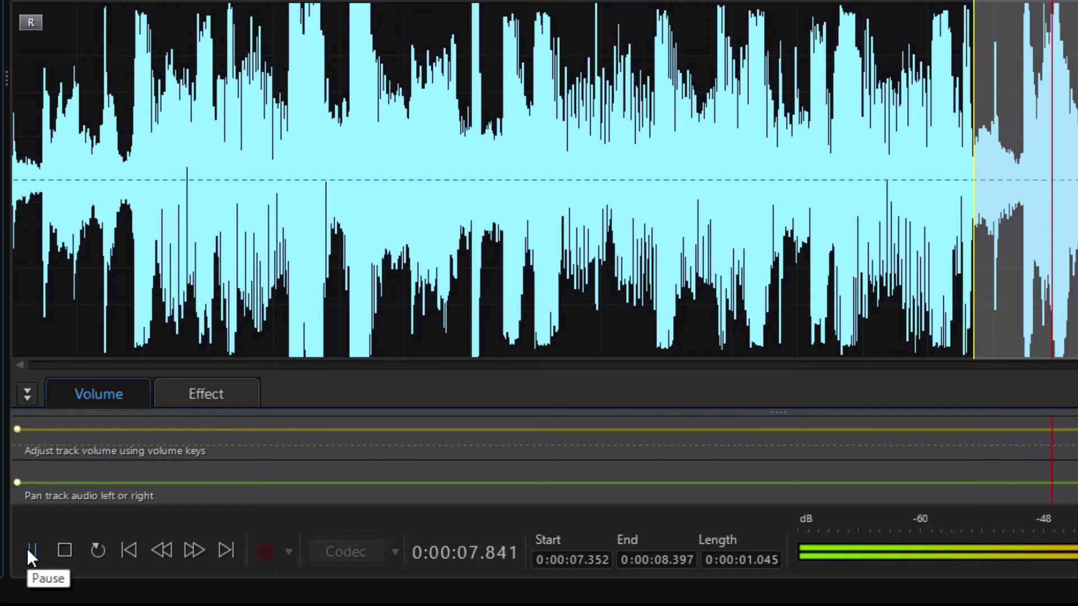
left_click_drag(223, 431, 224, 456)
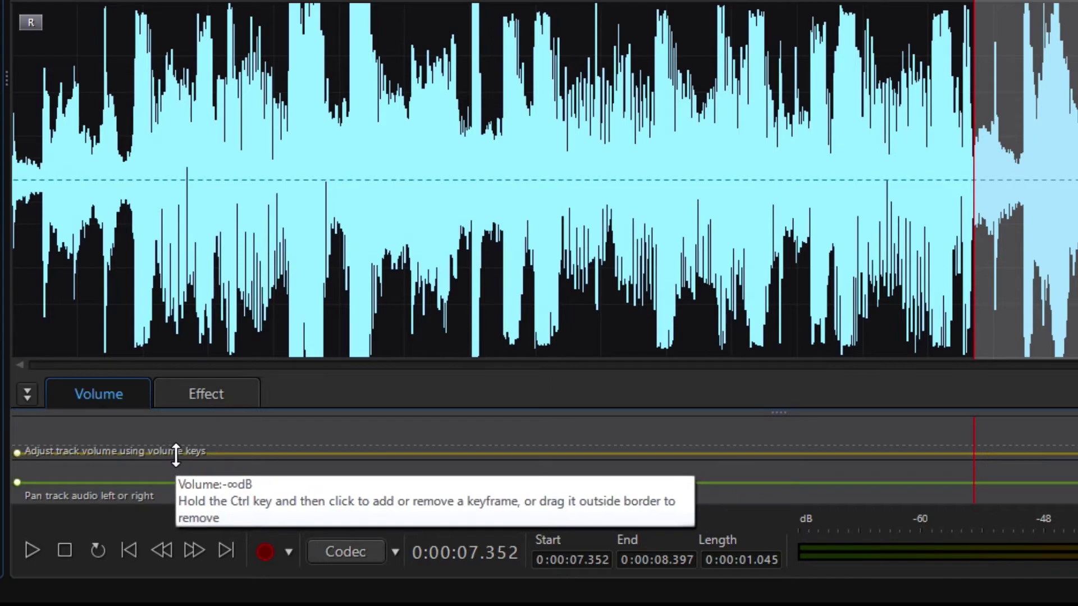
left_click_drag(176, 456, 175, 453)
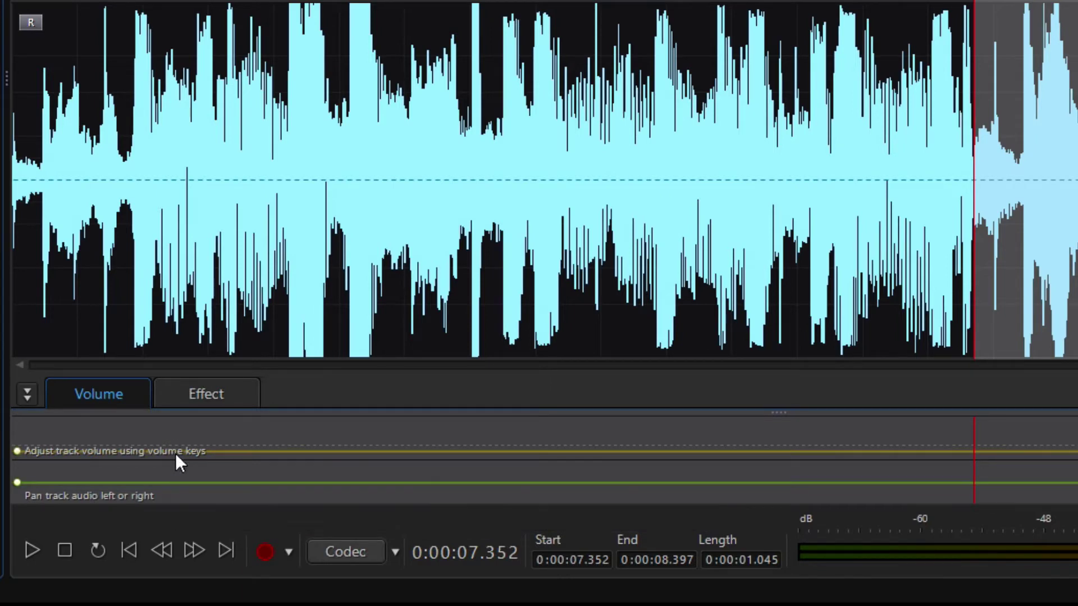
left_click(31, 552)
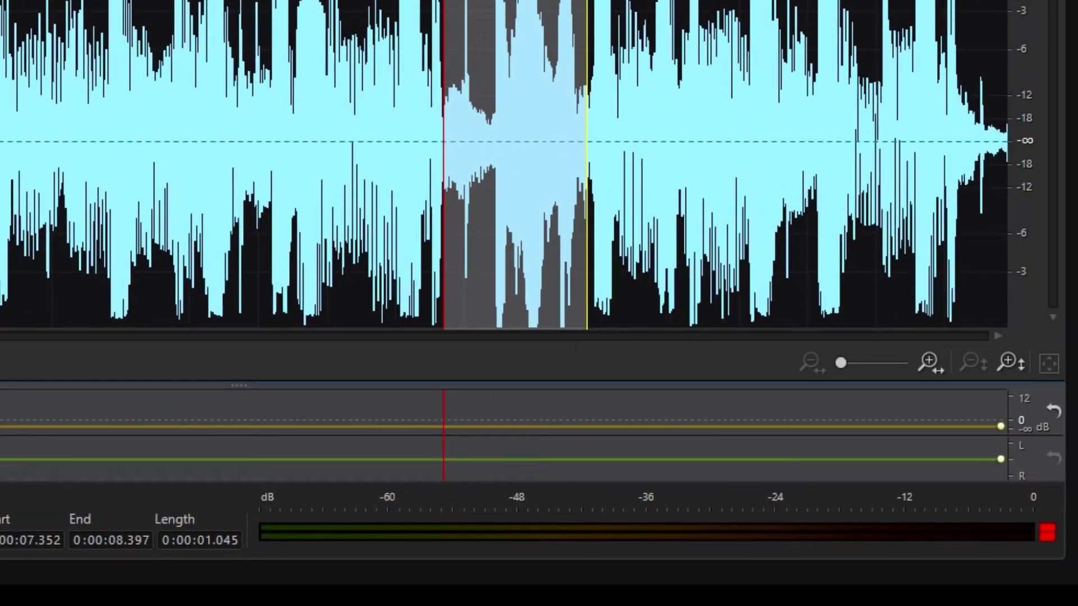
left_click(1052, 410)
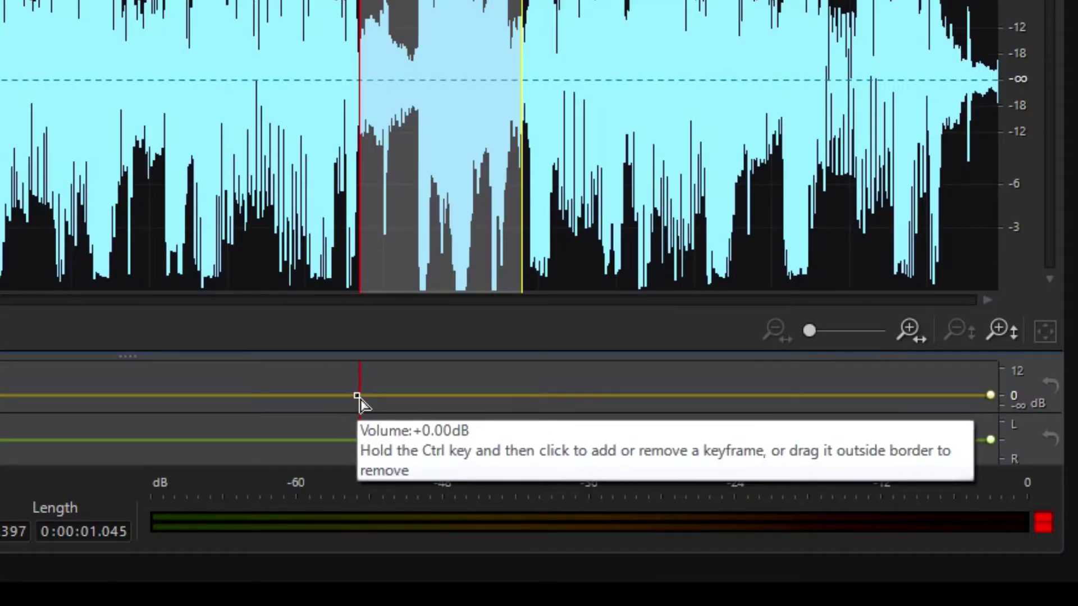
Add volume keyframes around the selection and pull the two inner ones down into a dip.
left_click(356, 396, "ctrl")
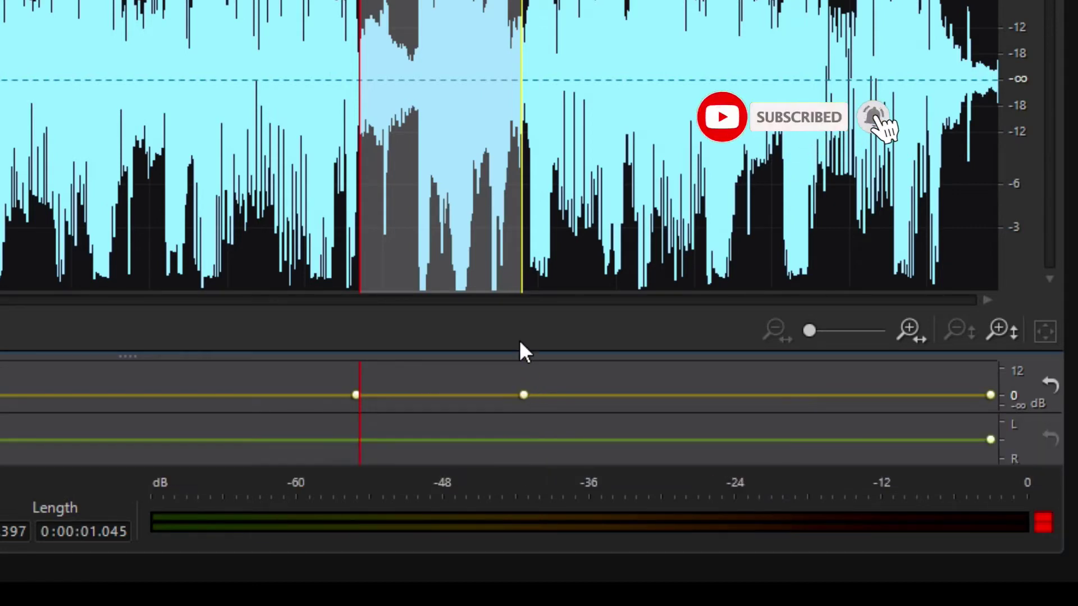
left_click(346, 395, "ctrl")
left_click(533, 396, "ctrl")
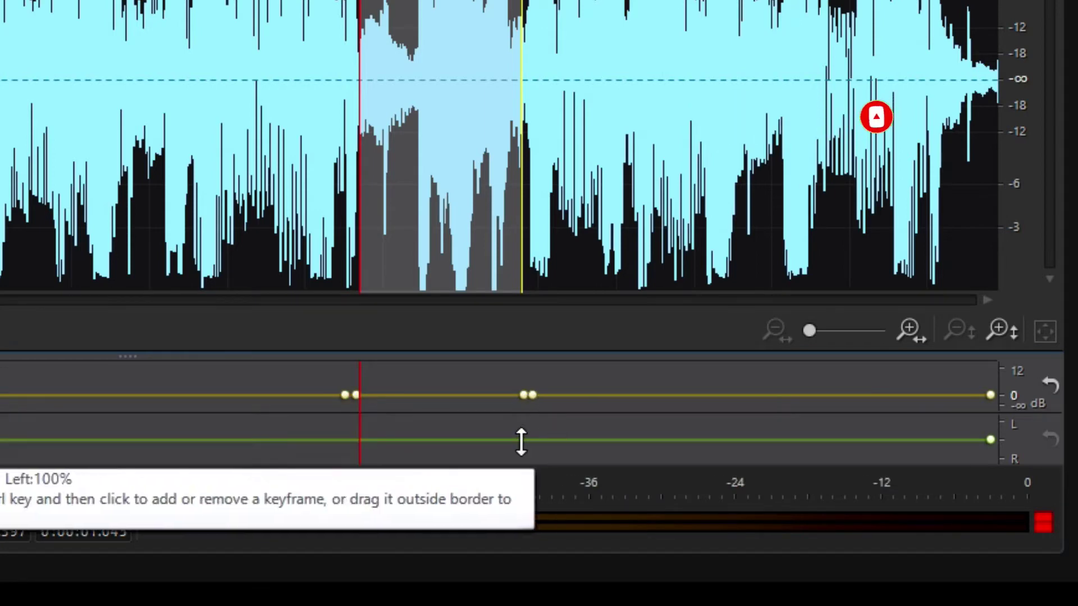
left_click_drag(362, 399, 360, 407)
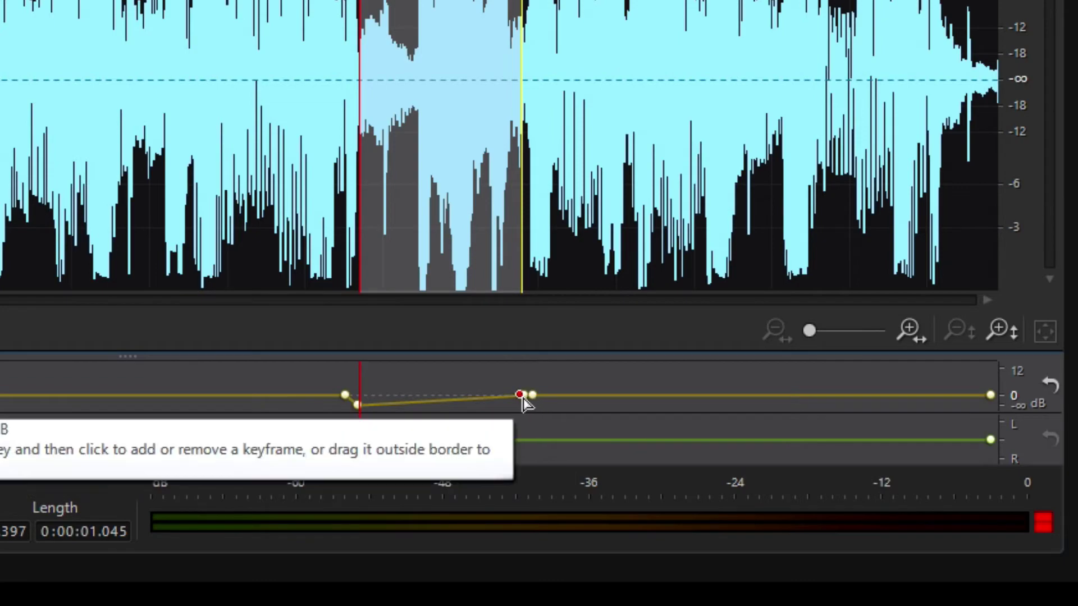
left_click_drag(523, 396, 519, 414)
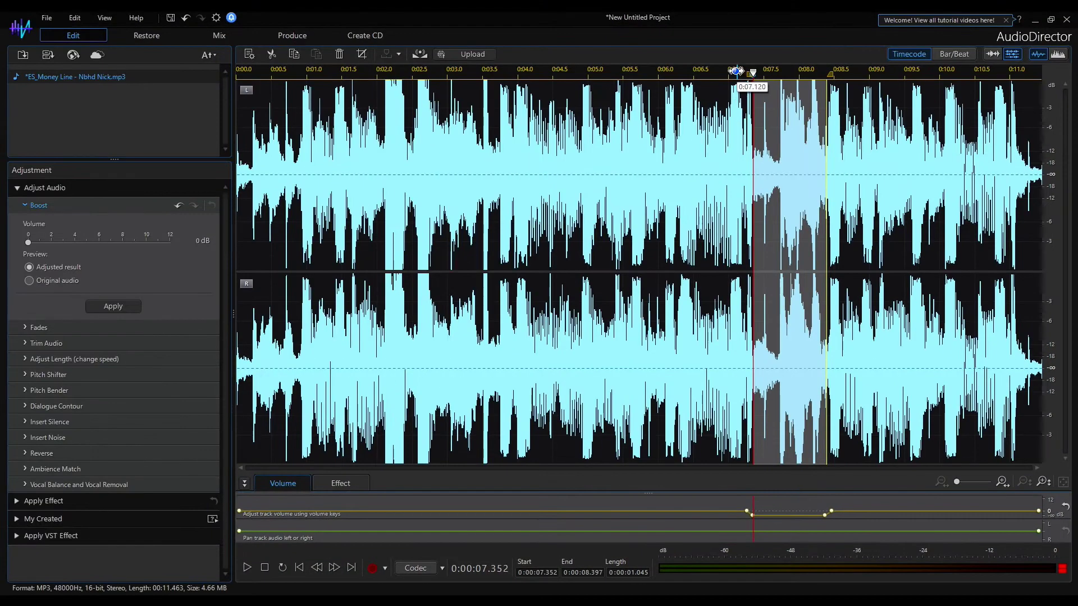
Play through the volume dip, then lift the lowered segment slightly.
left_click(736, 71)
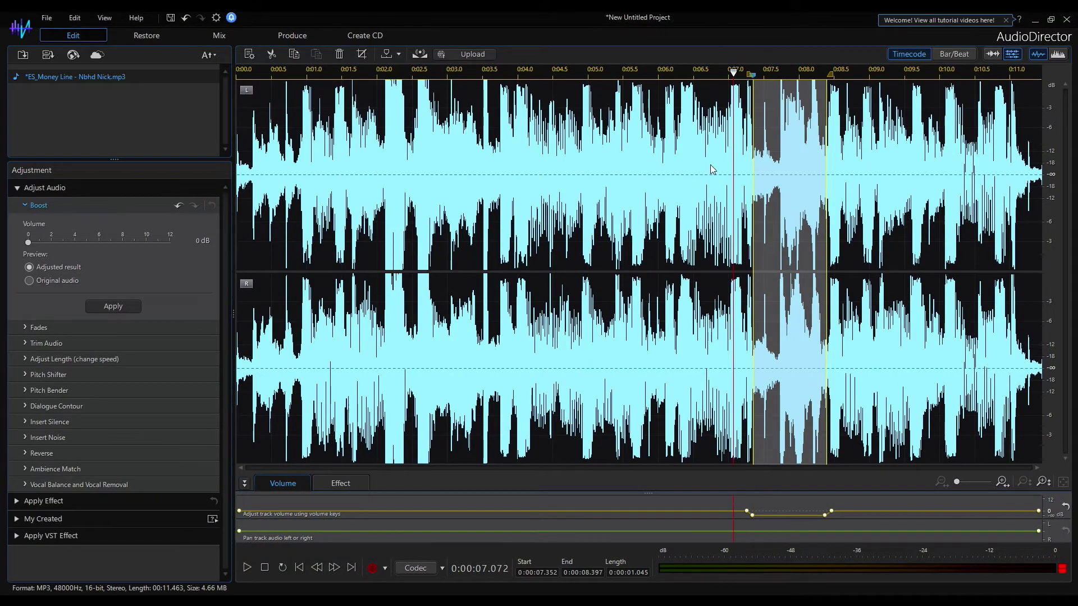
left_click(248, 567)
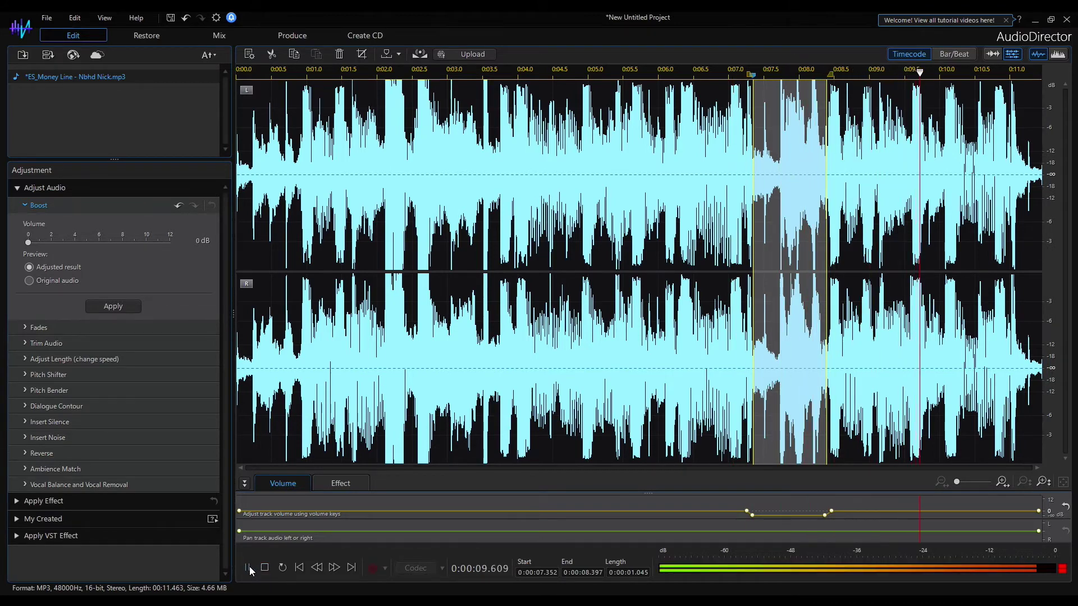
left_click(248, 567)
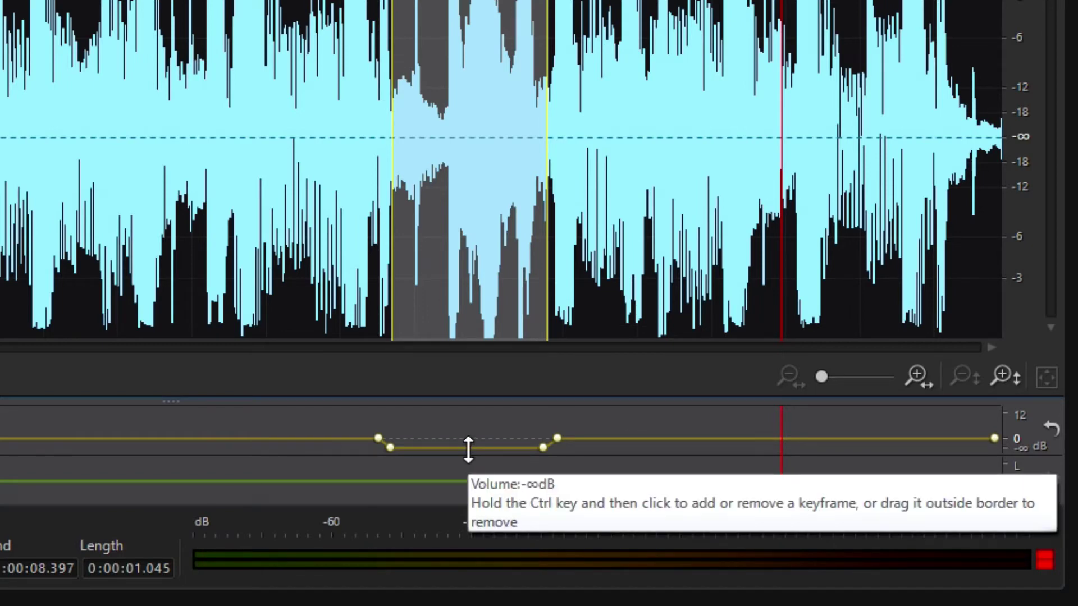
left_click_drag(468, 449, 466, 451)
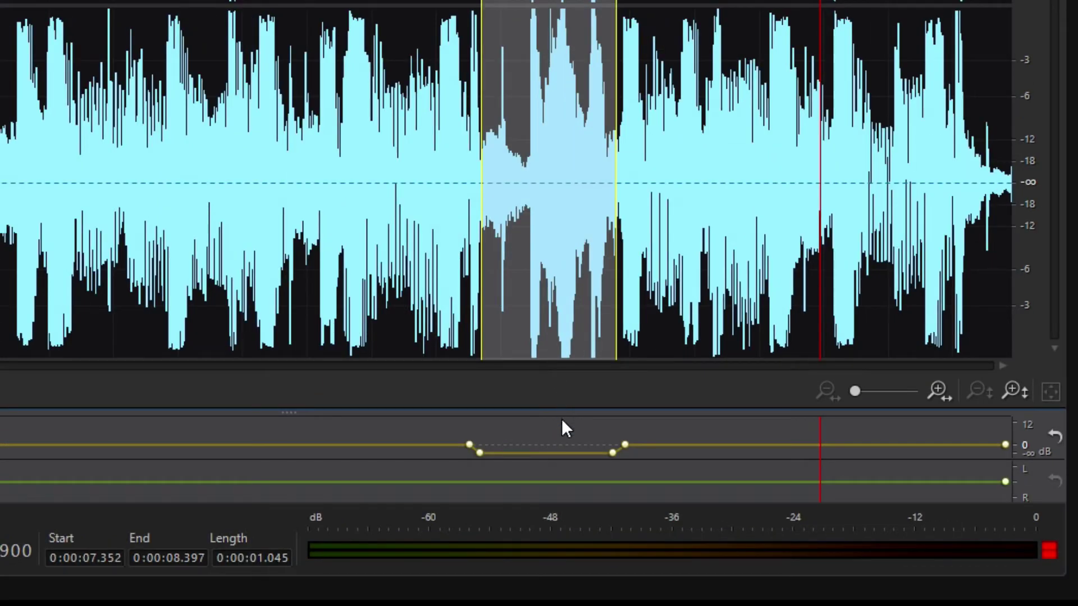
Enlarge the envelope panel and set the dip's left low point near -21 dB, right at -∞ dB.
left_click_drag(560, 412, 538, 183)
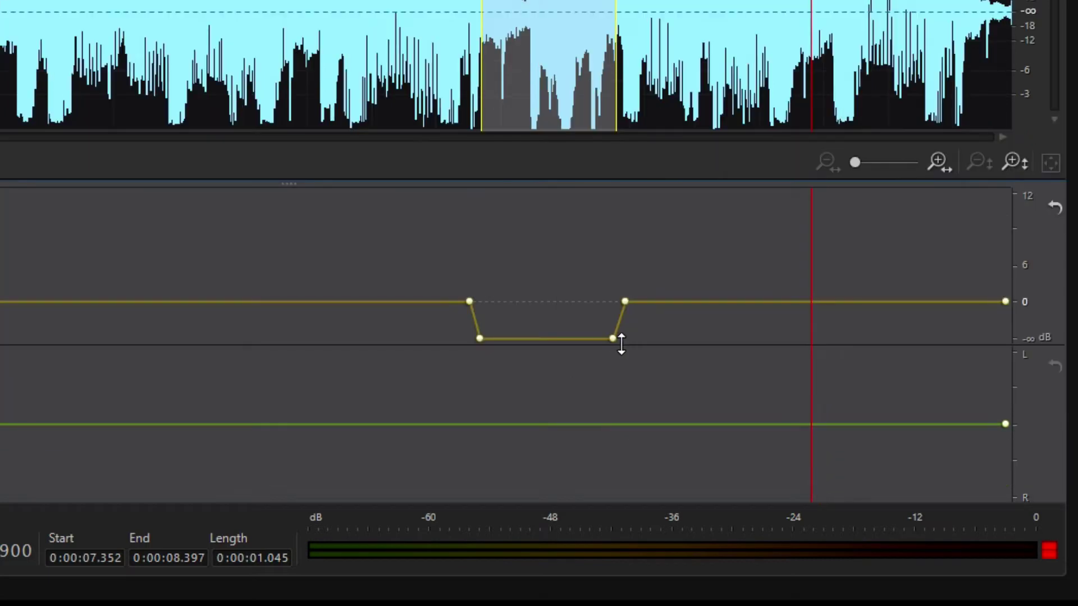
left_click_drag(613, 339, 612, 336)
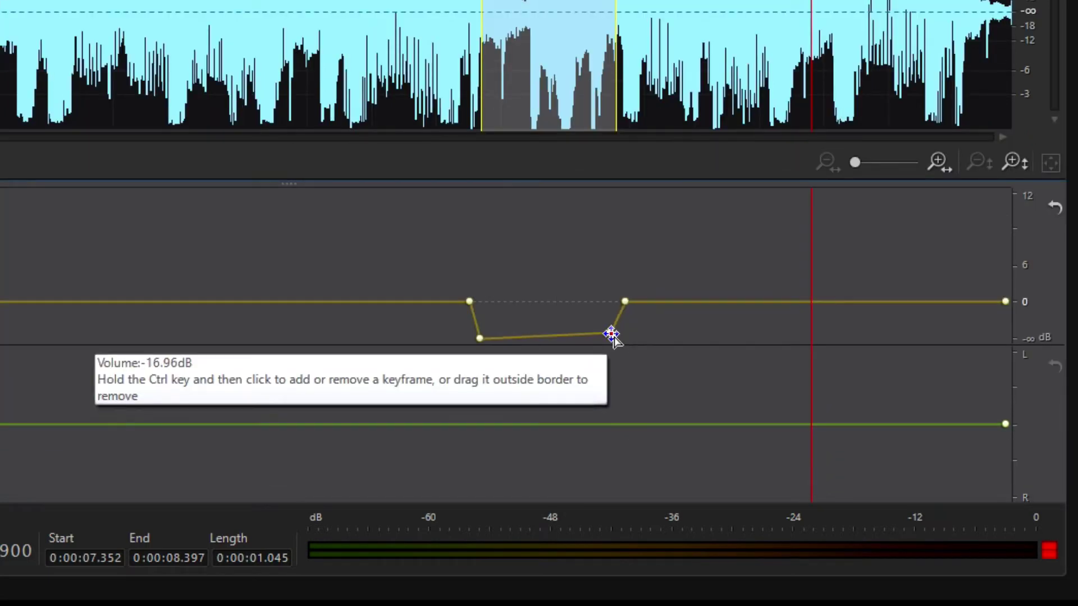
left_click_drag(480, 339, 491, 336)
left_click_drag(612, 336, 609, 335)
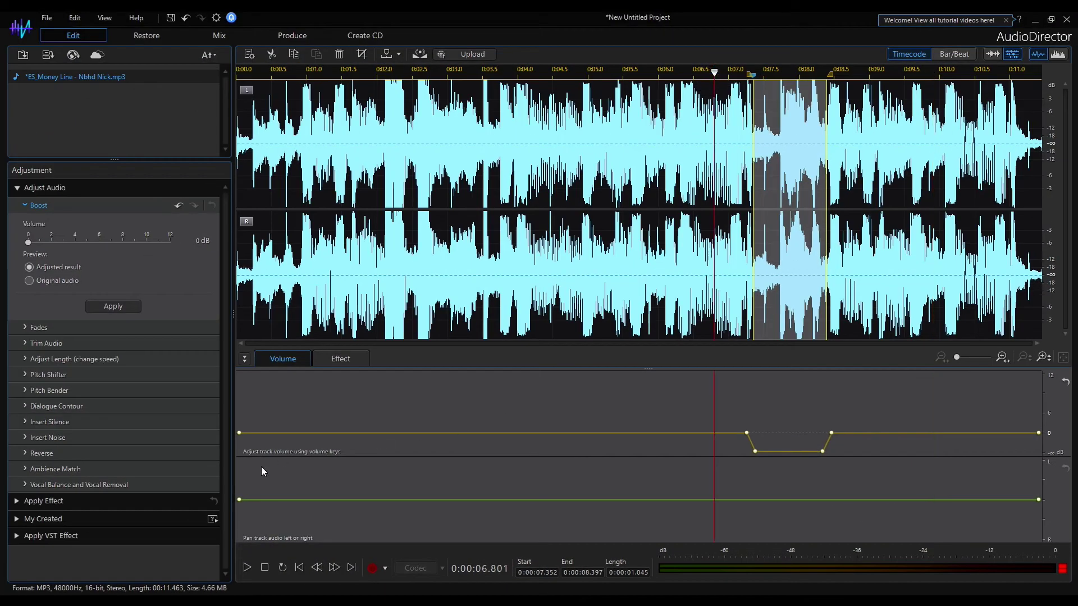
left_click(26, 561)
left_click(247, 567)
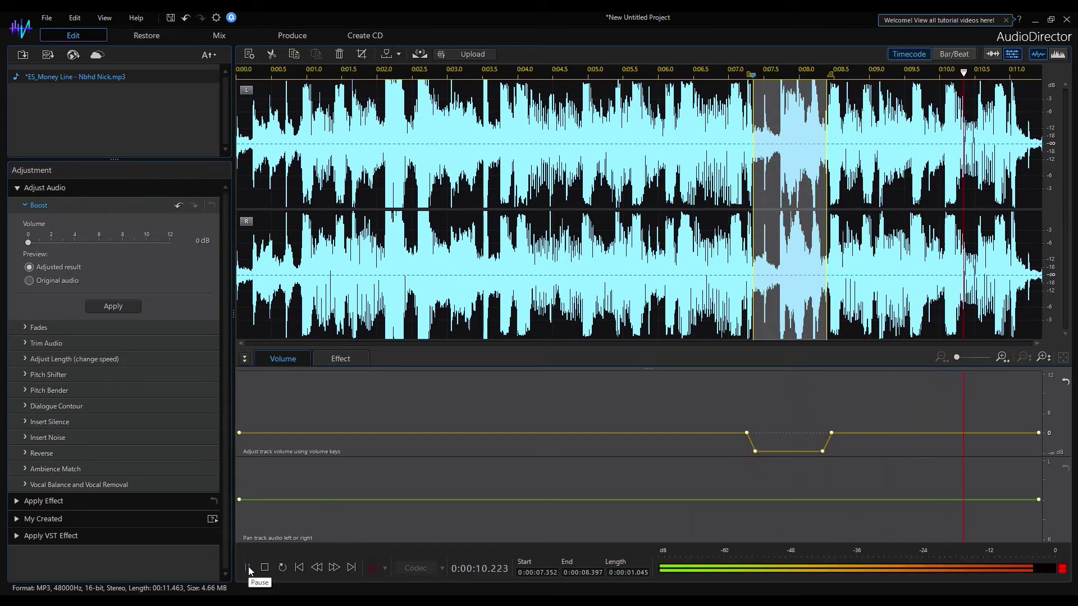
left_click(248, 567)
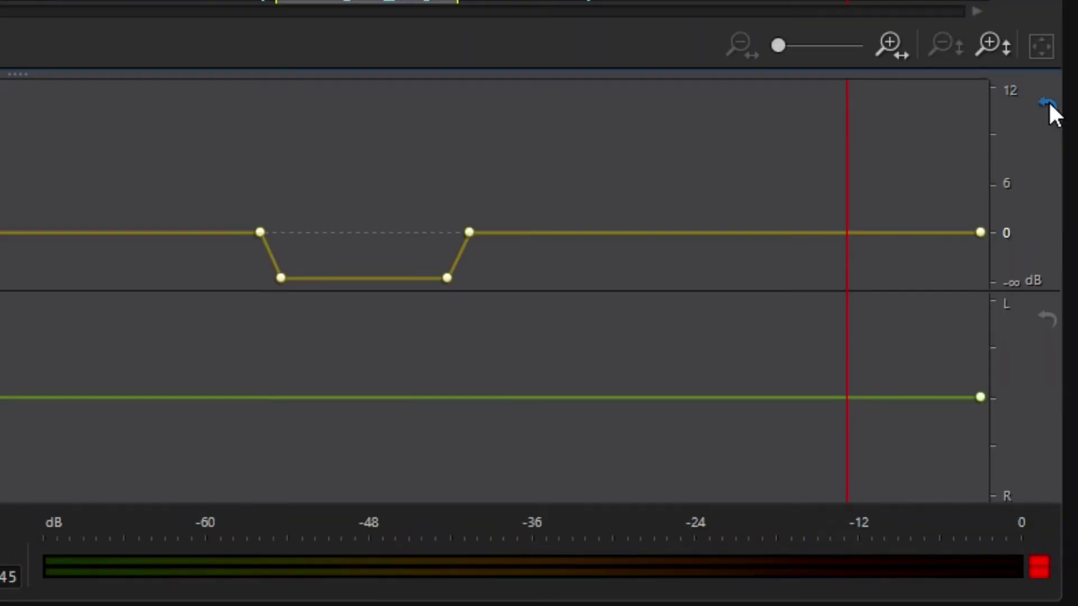
Reset the volume envelope to a flat 0 dB line and give the waveform more height.
left_click(1049, 104)
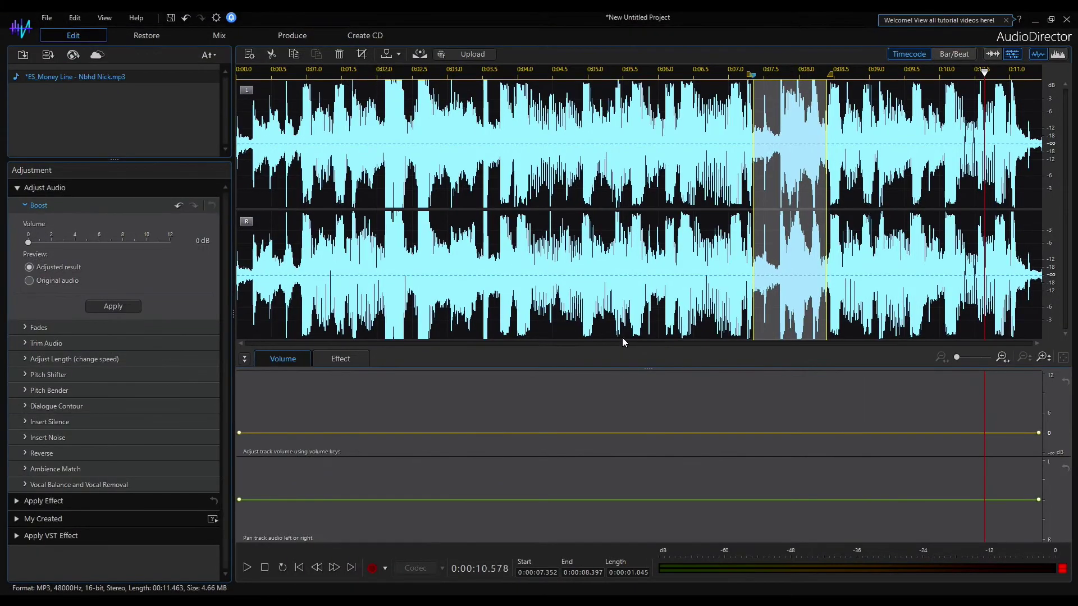
left_click_drag(644, 368, 639, 440)
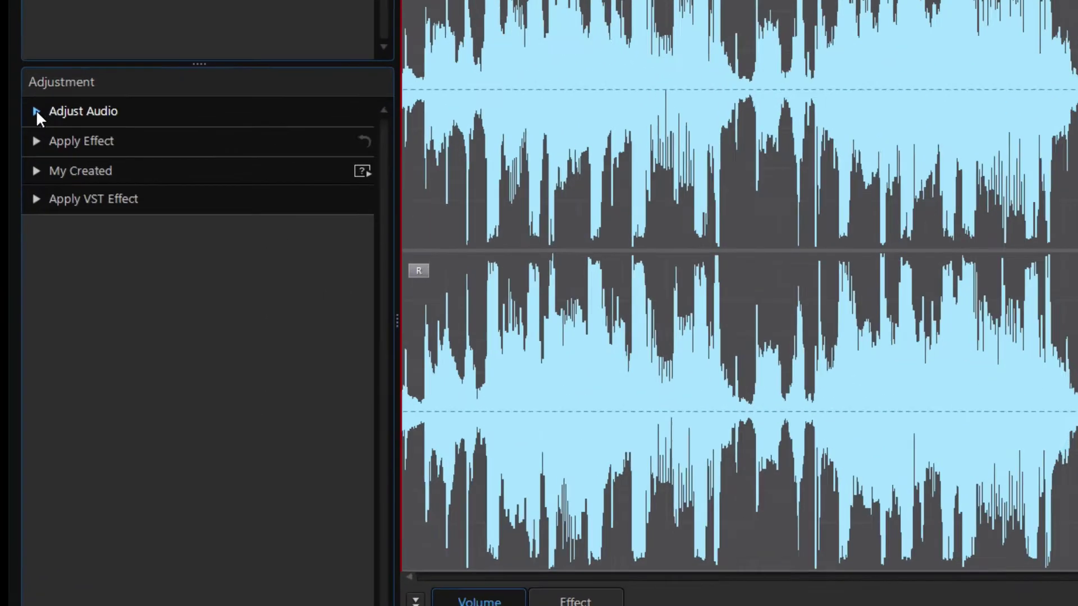
Add a concave fade-in spanning roughly the first 2.5 seconds in the Fades tool.
left_click(16, 188)
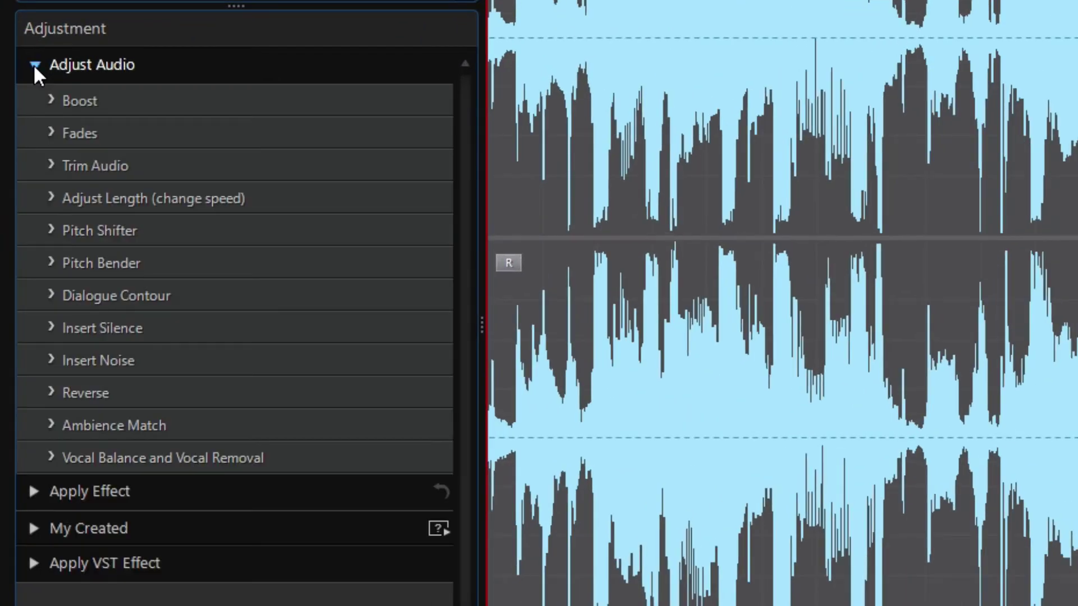
left_click(104, 130)
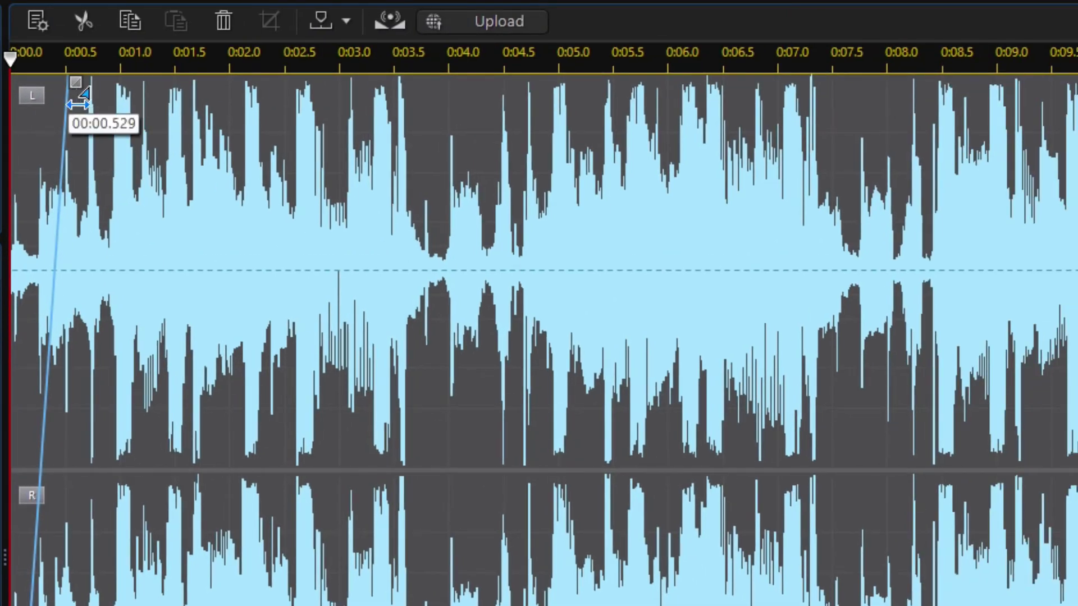
left_click_drag(72, 90, 321, 115)
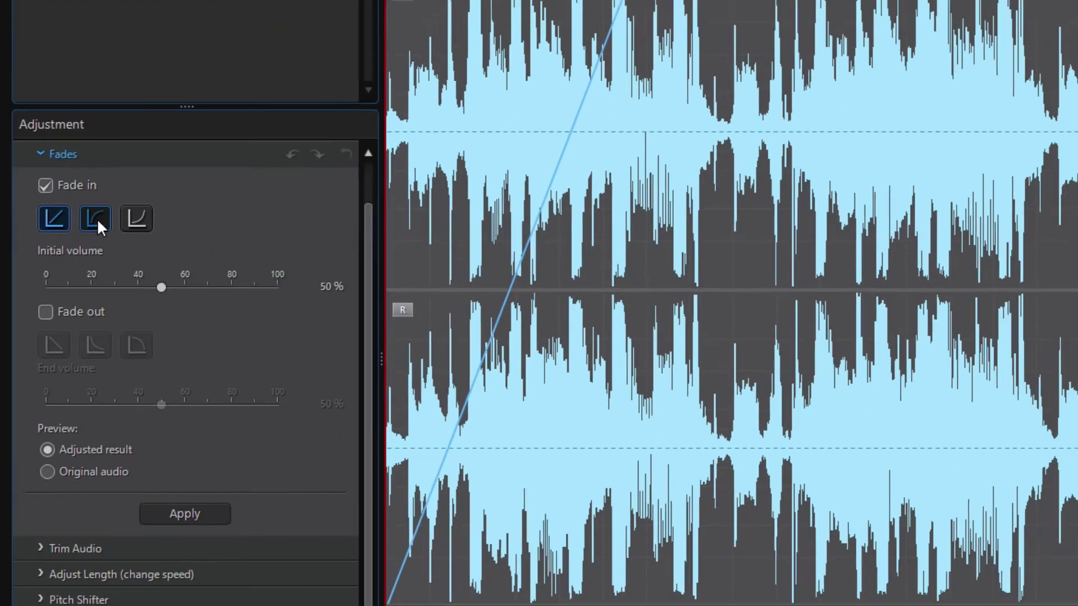
left_click(121, 147)
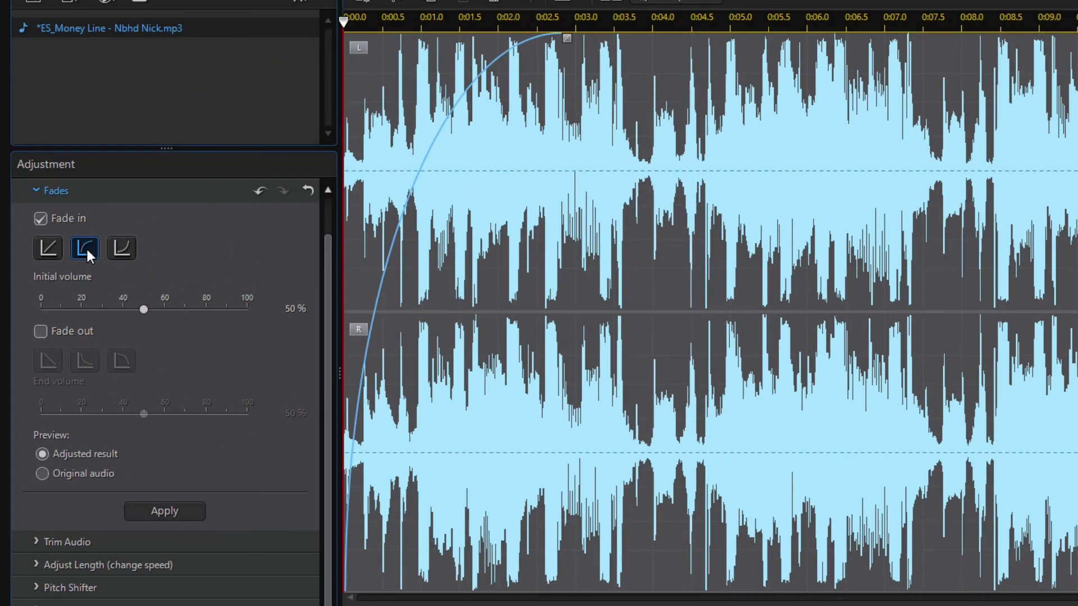
left_click(123, 248)
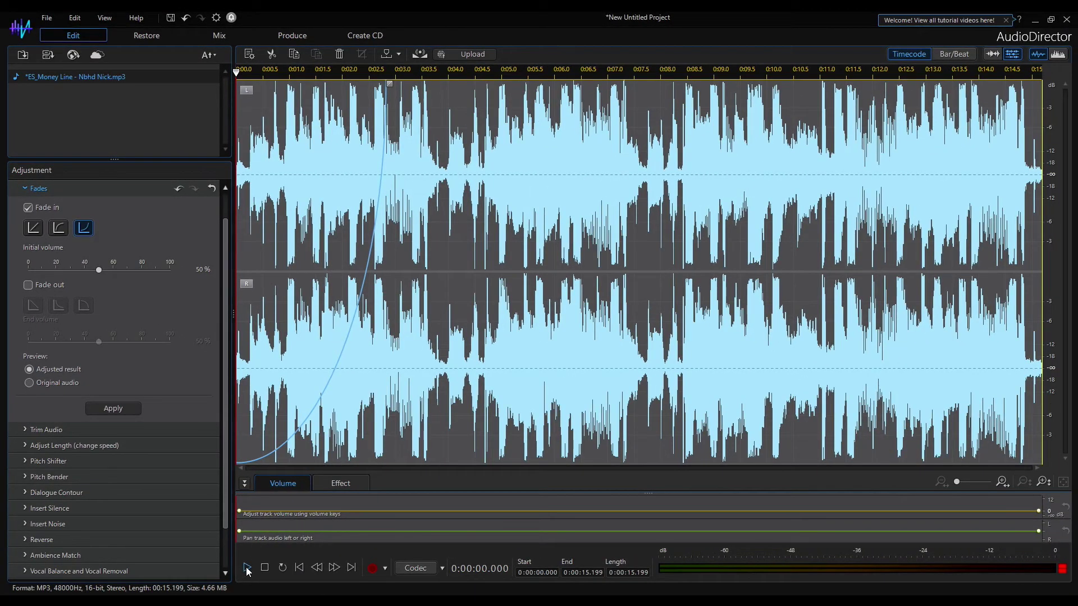
Lower the fade-in's initial volume from 50% to 0%, previewing before and after.
left_click(247, 570)
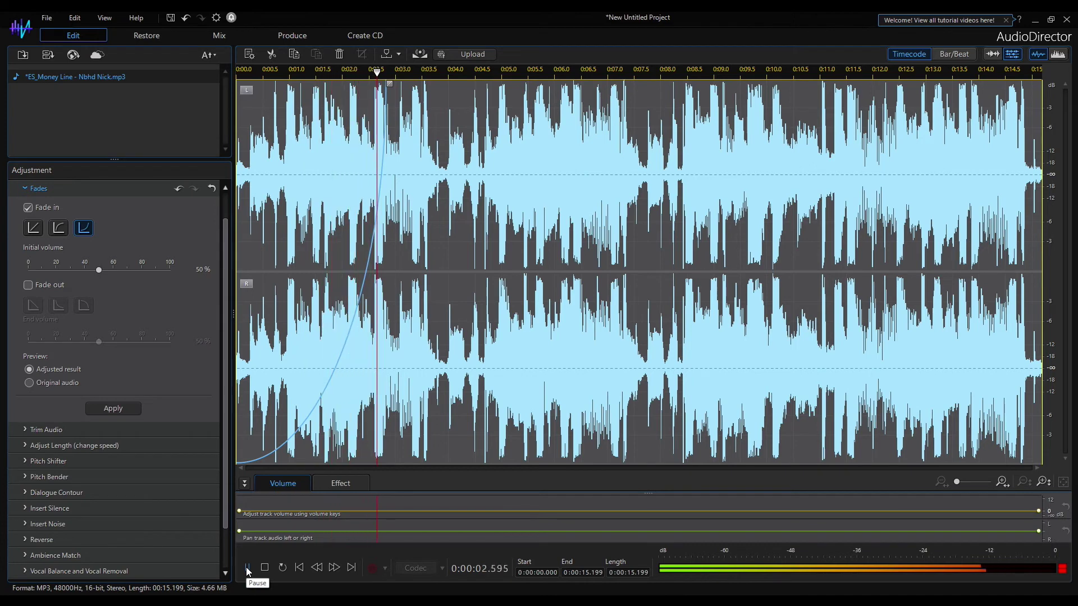
left_click(263, 569)
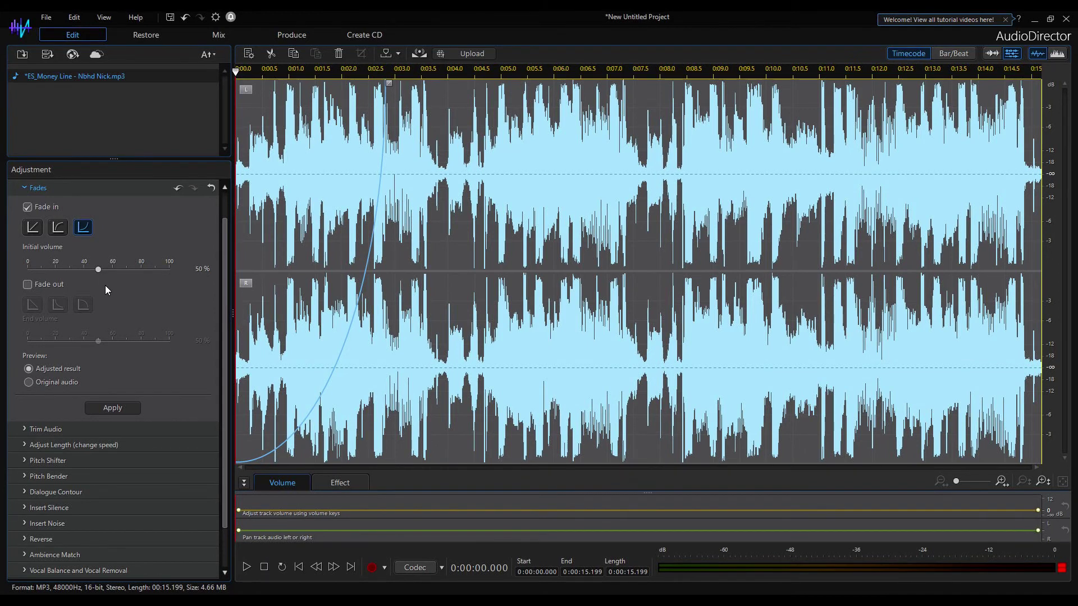
left_click_drag(98, 270, 27, 271)
left_click(246, 567)
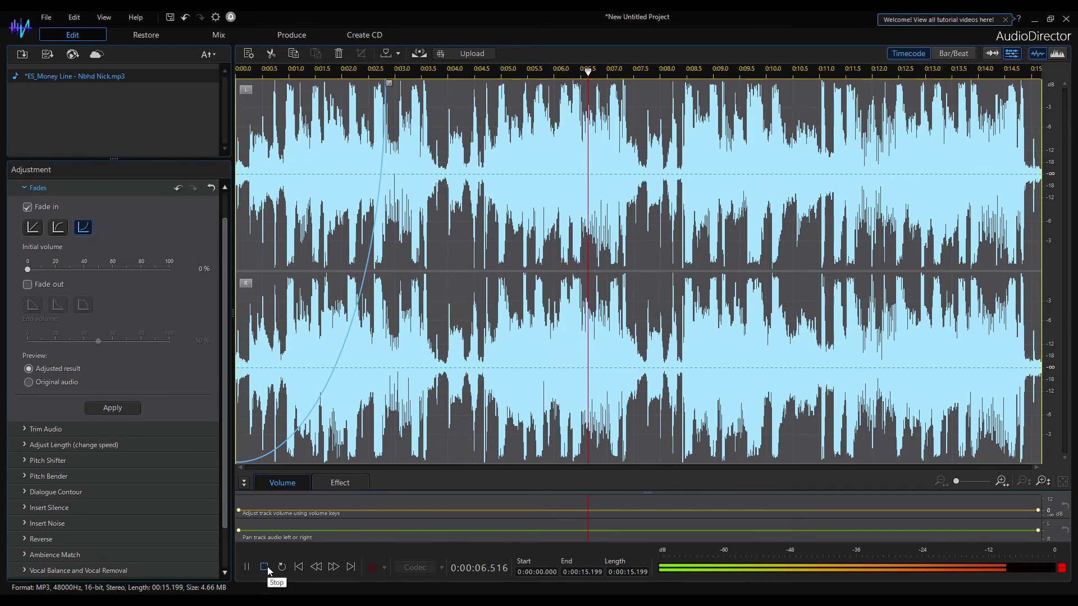
left_click(268, 567)
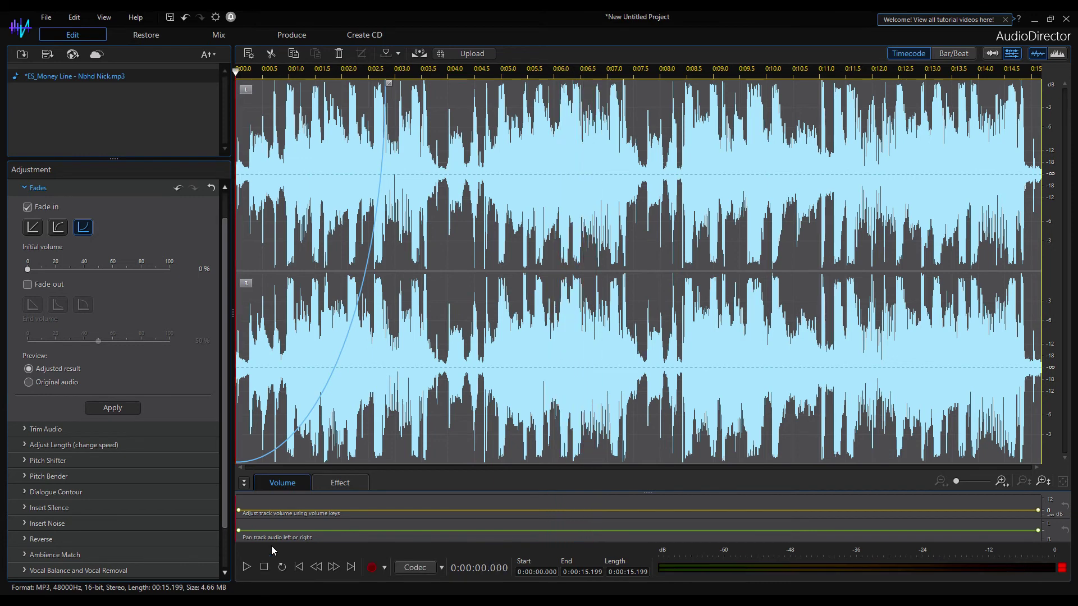
Add a logarithmic fade-out from about 0:12.9 ending at 0% volume, previewed from 0:11.8.
left_click(27, 285)
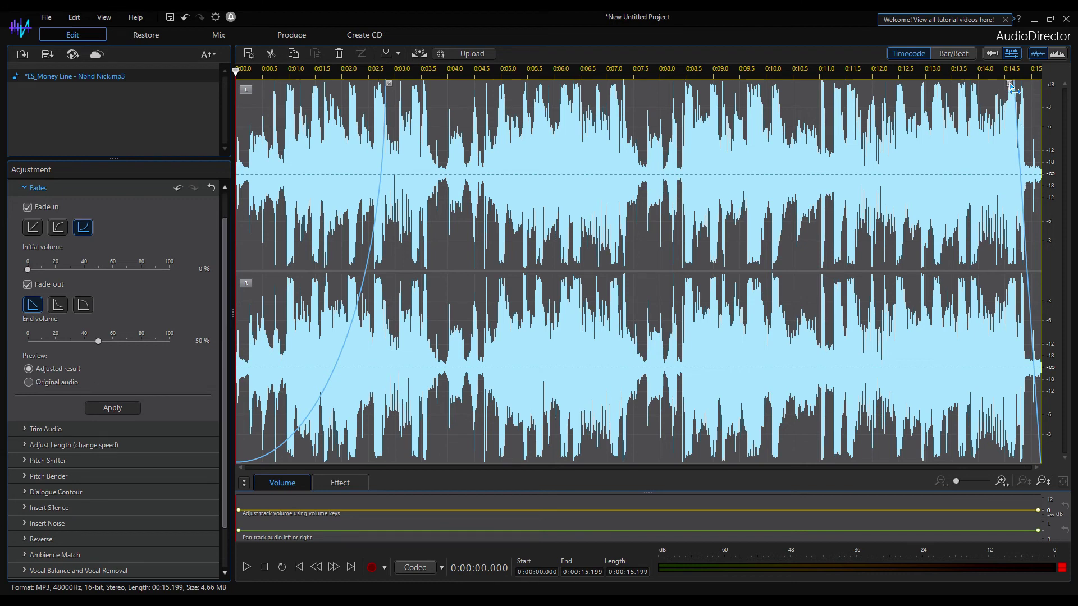
left_click_drag(1010, 84, 898, 90)
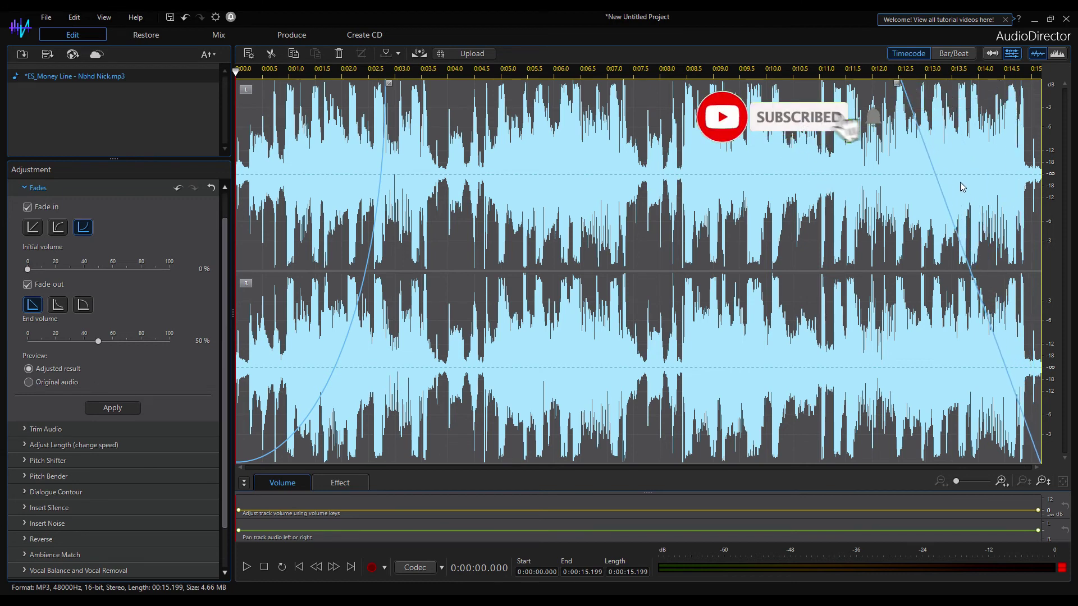
left_click(59, 306)
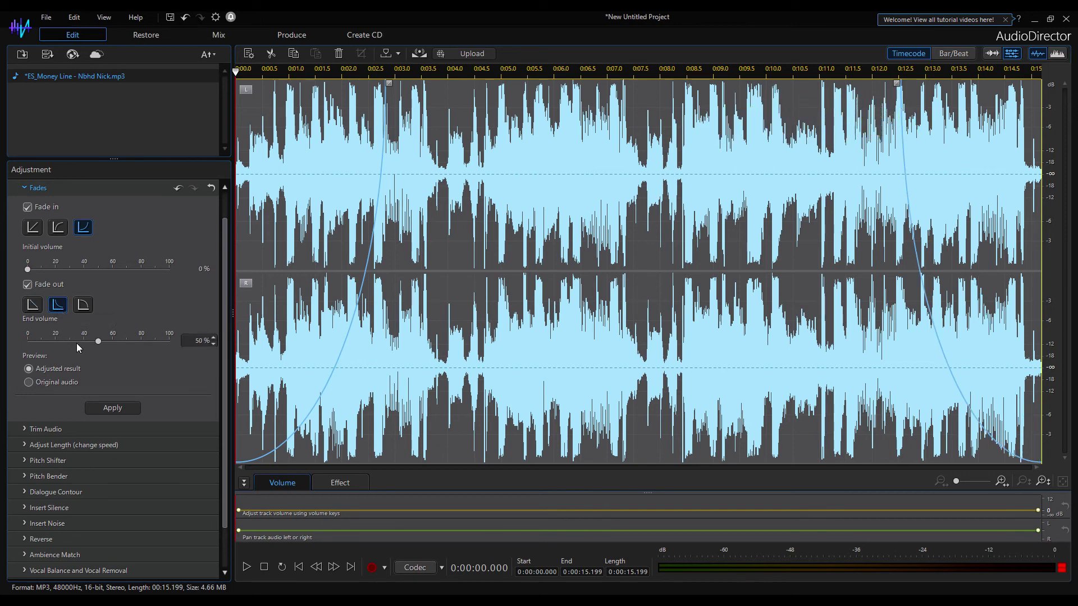
left_click_drag(99, 344, 26, 343)
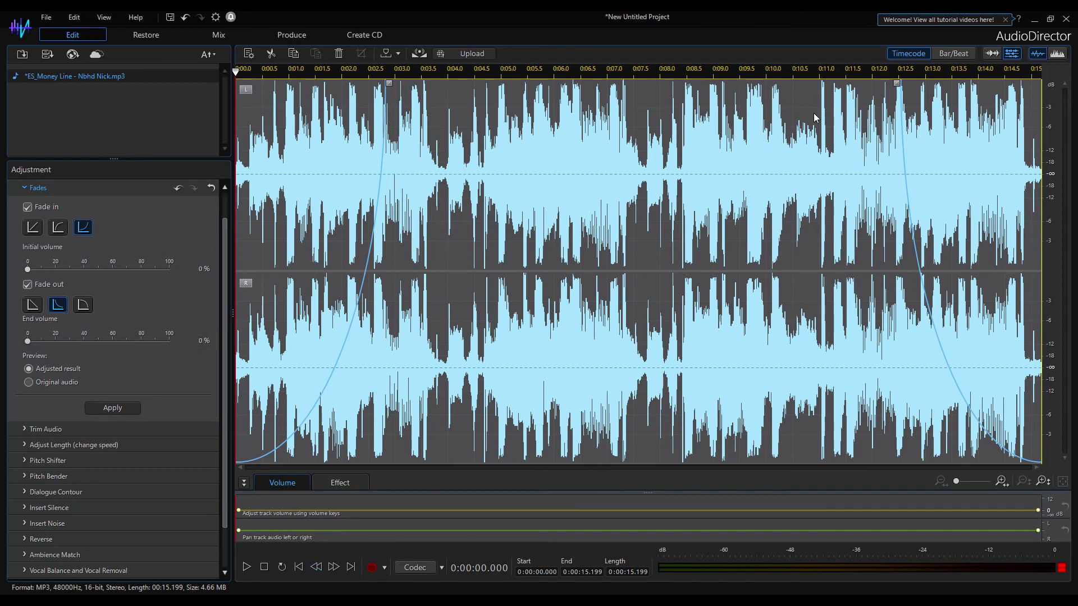
left_click(863, 73)
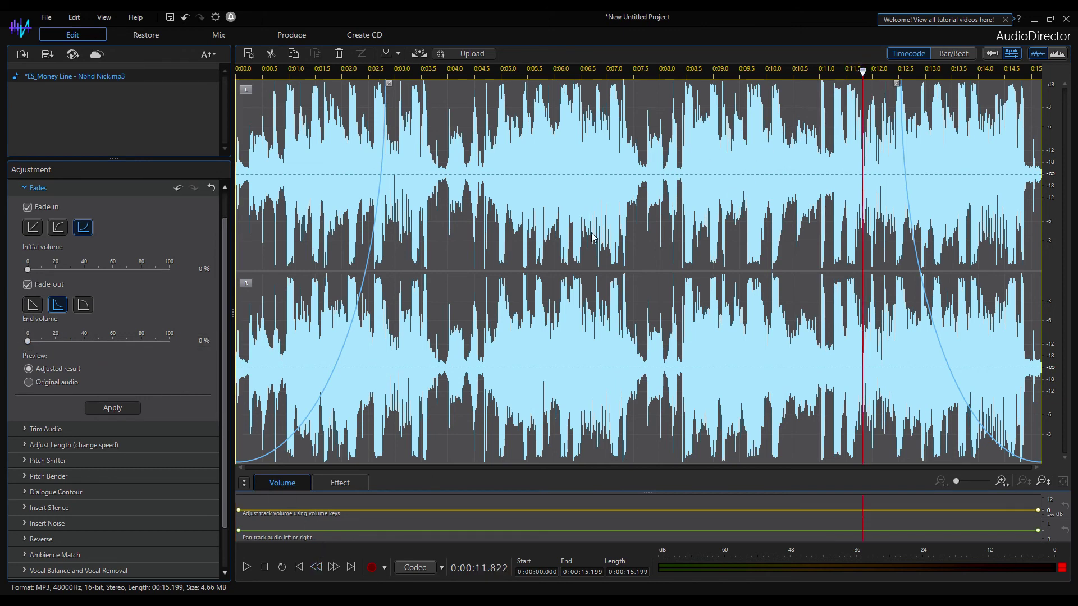
left_click(247, 567)
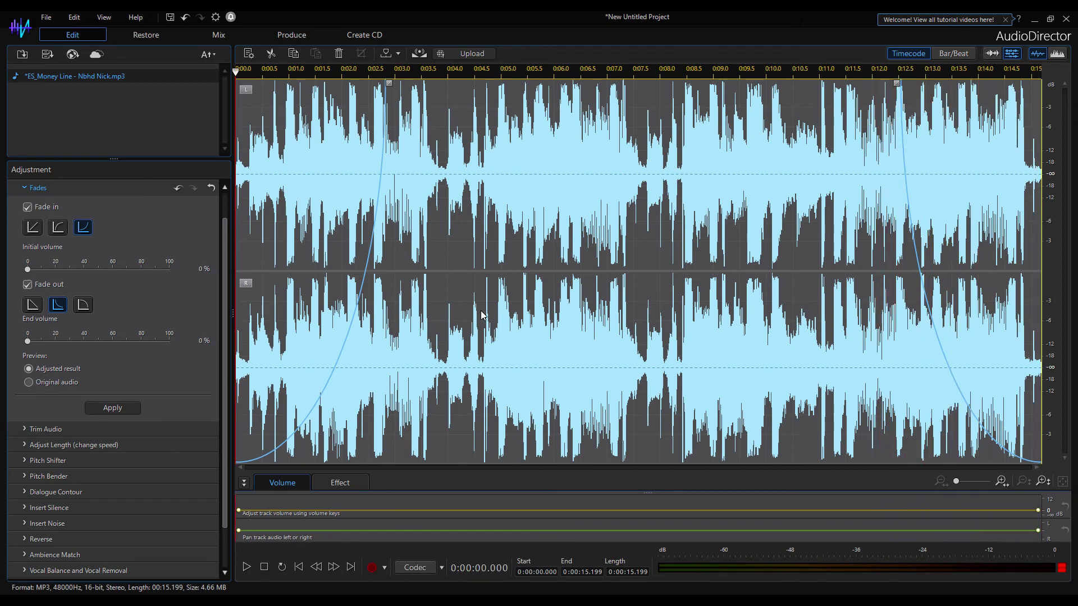
Apply the fade-in and fade-out to the audio and play the tapered result.
left_click(112, 409)
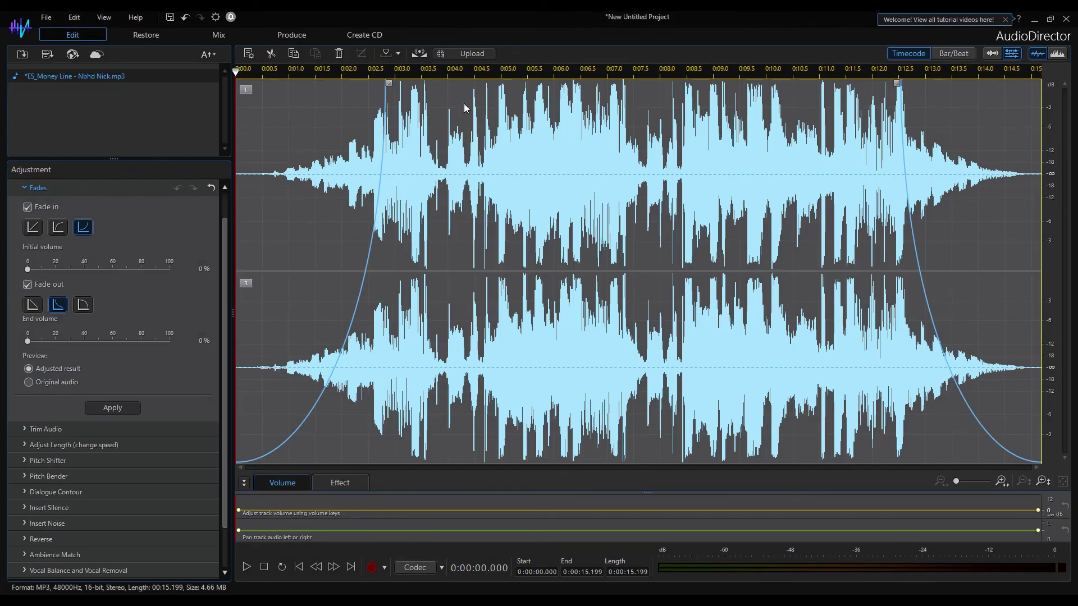
left_click(247, 568)
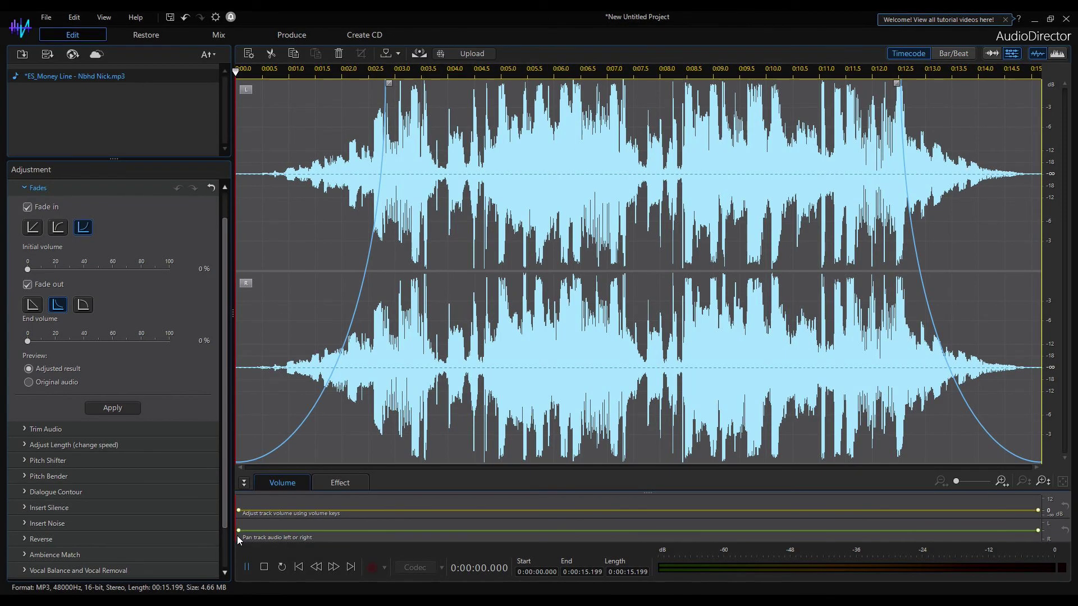